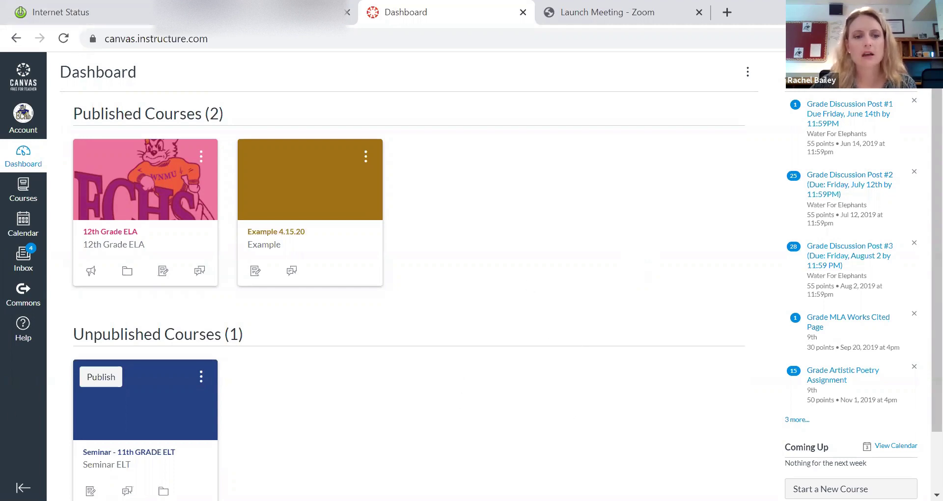
# Open the Seminar - 11th GRADE ELT assignments list showing Deming ELT Netiquette Overview.
pyautogui.click(133, 459)
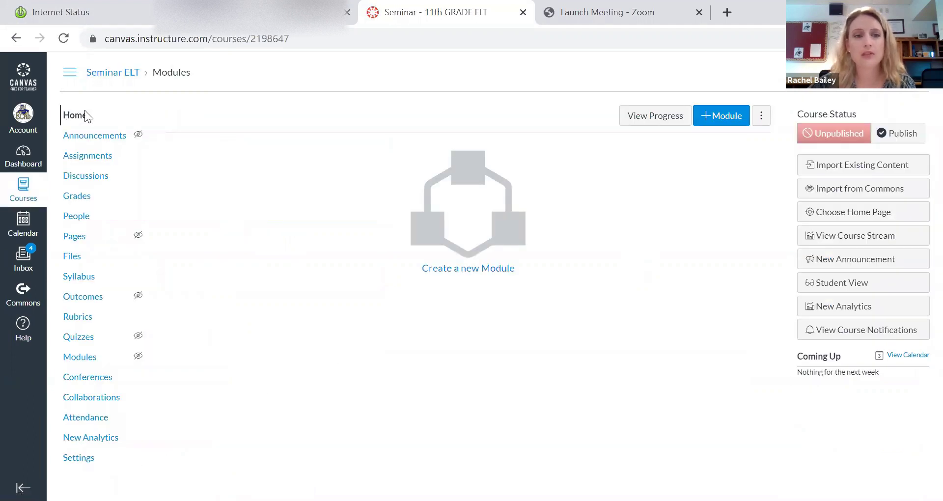
pyautogui.click(87, 159)
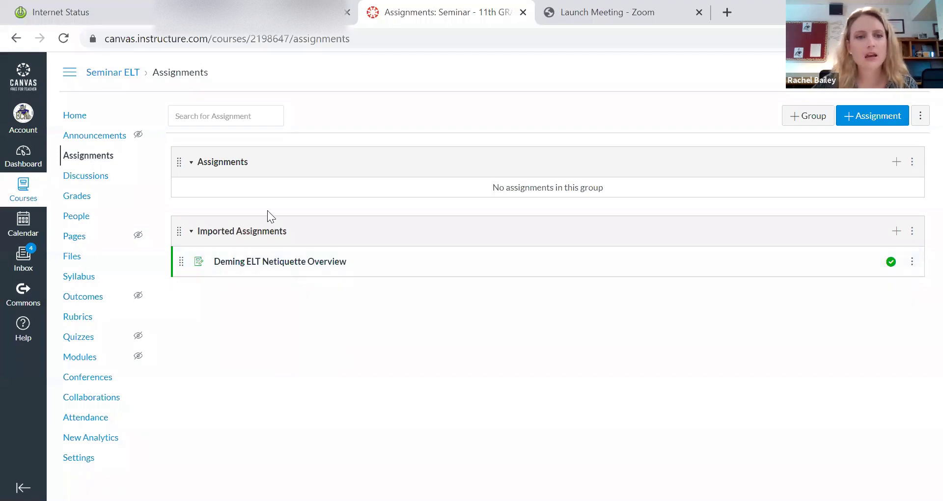
pyautogui.click(86, 159)
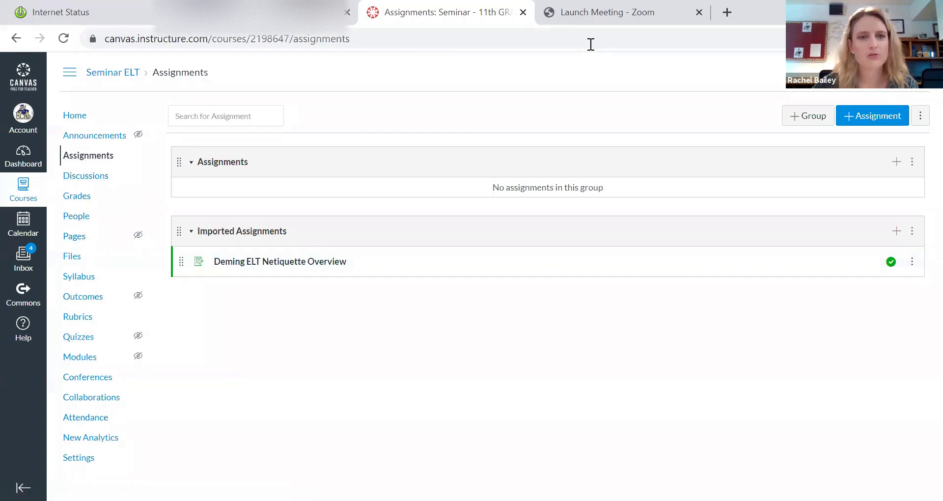
# Go to the Example course's assignments and show the actions menu for Made This Example.
pyautogui.click(114, 73)
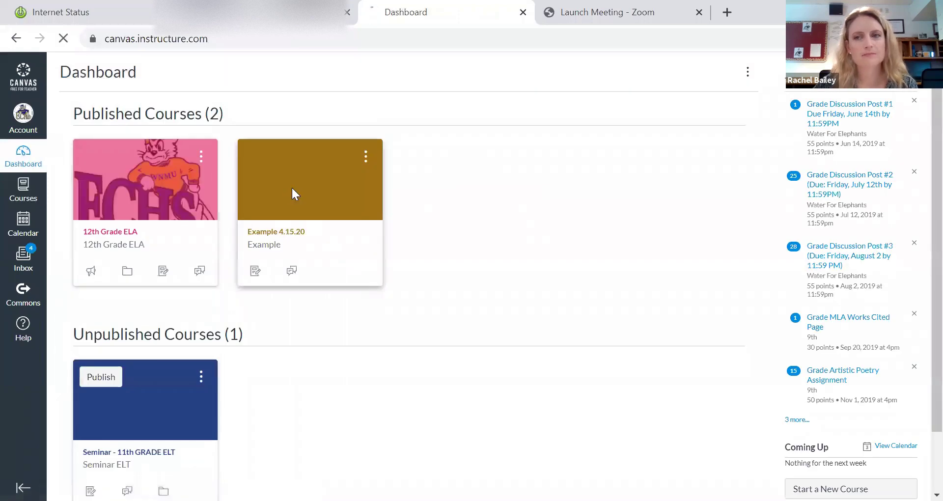
pyautogui.click(293, 193)
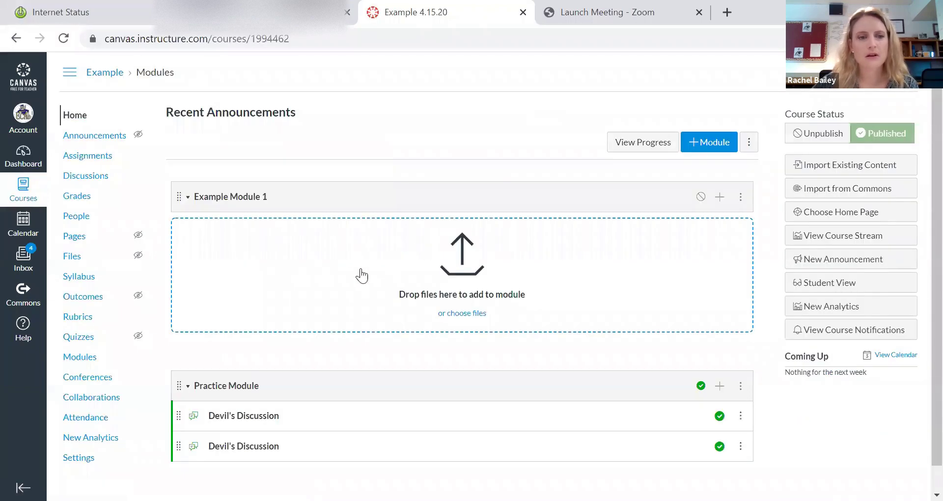
pyautogui.click(94, 155)
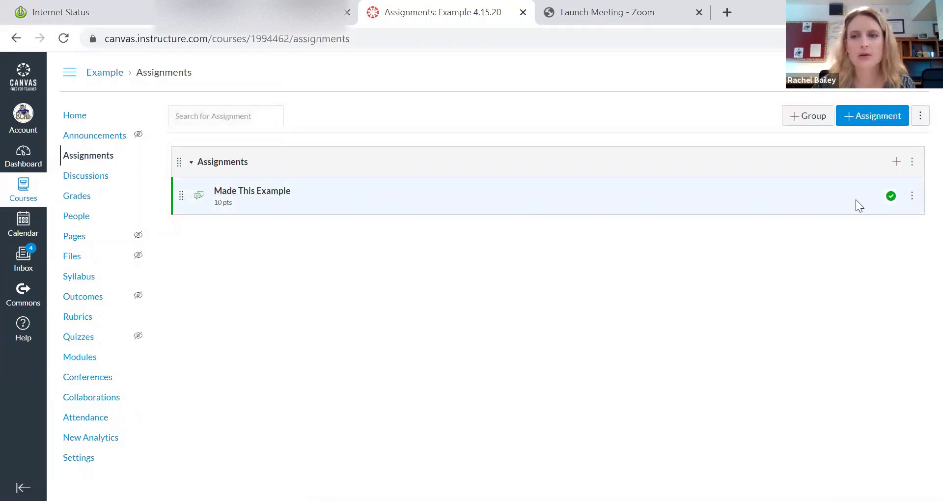
pyautogui.click(911, 198)
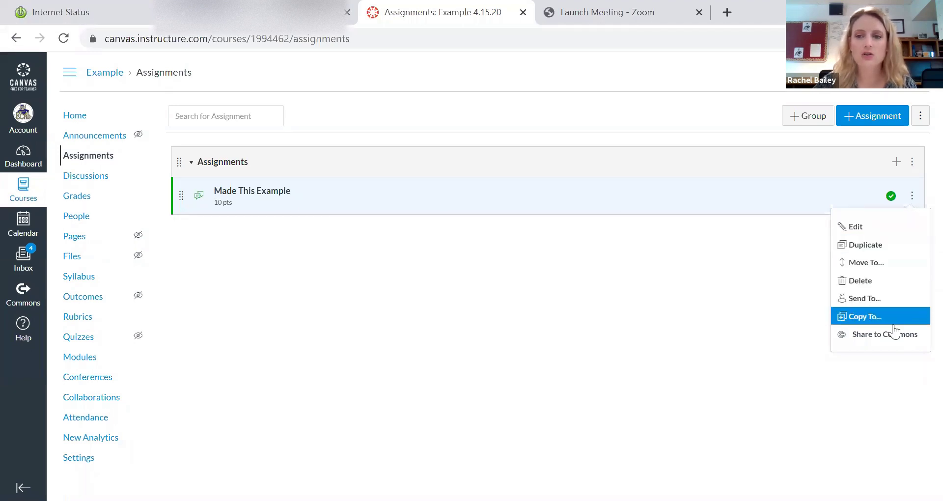
# Start sharing Made This Example to Commons with the description 'Made This Example'.
pyautogui.click(888, 335)
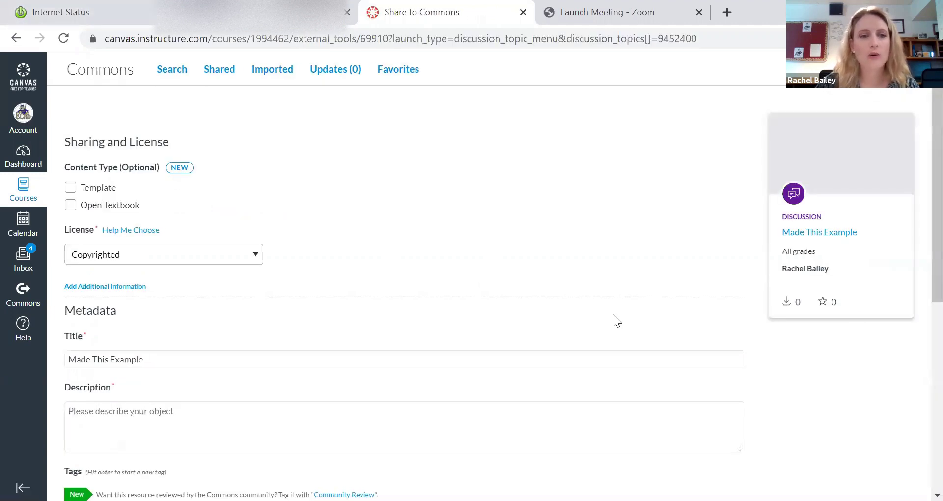
pyautogui.scroll(-3, 119, 290)
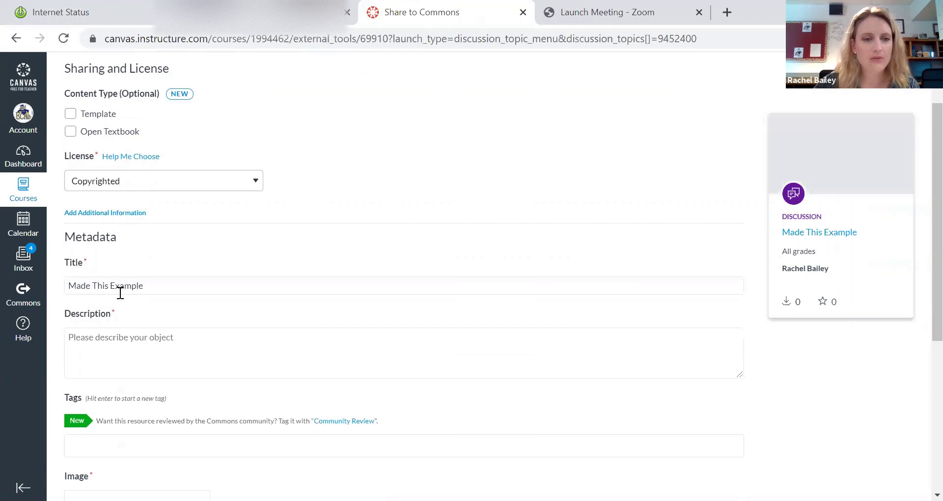
pyautogui.click(156, 270)
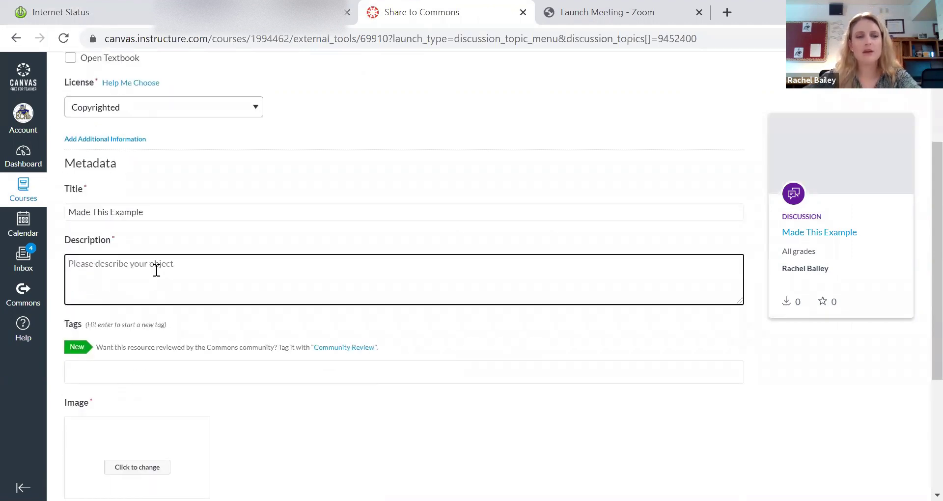
pyautogui.write('Made')
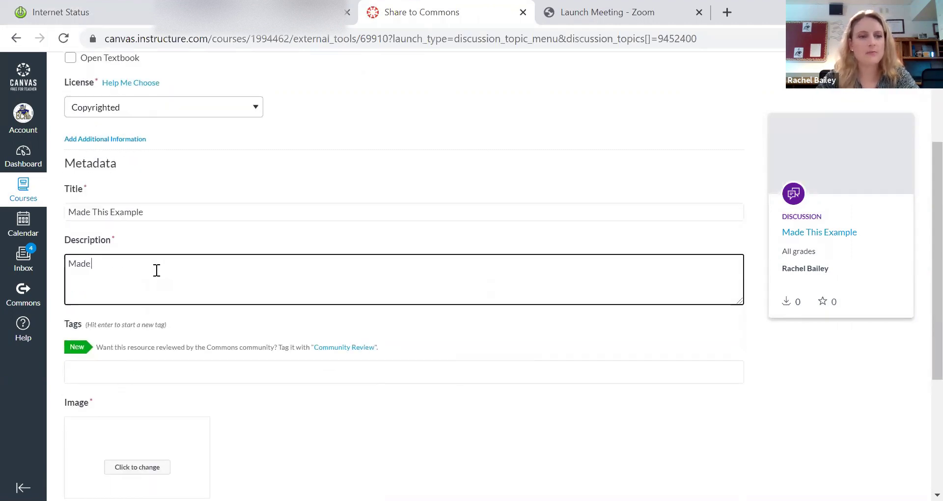
pyautogui.write(' This Example')
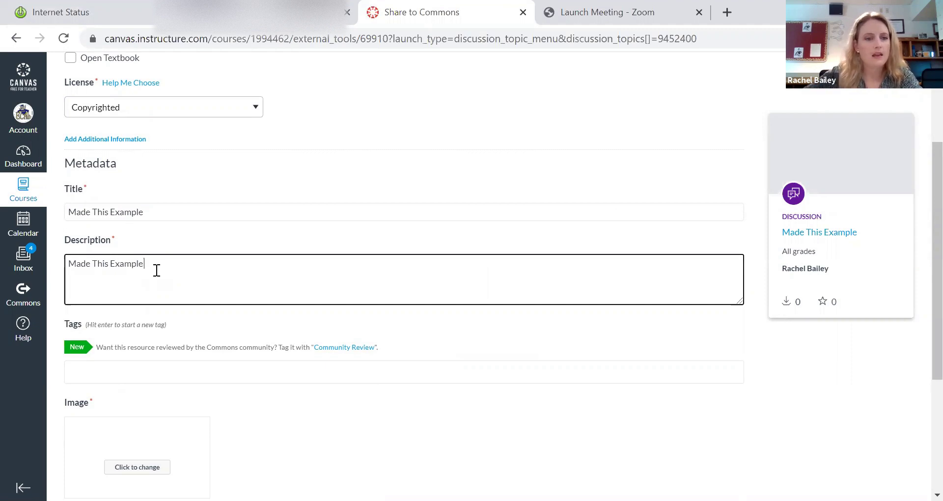
# Set an Unsplash potted-plant photo as the Commons resource image.
pyautogui.scroll(-3, 164, 362)
pyautogui.click(147, 320)
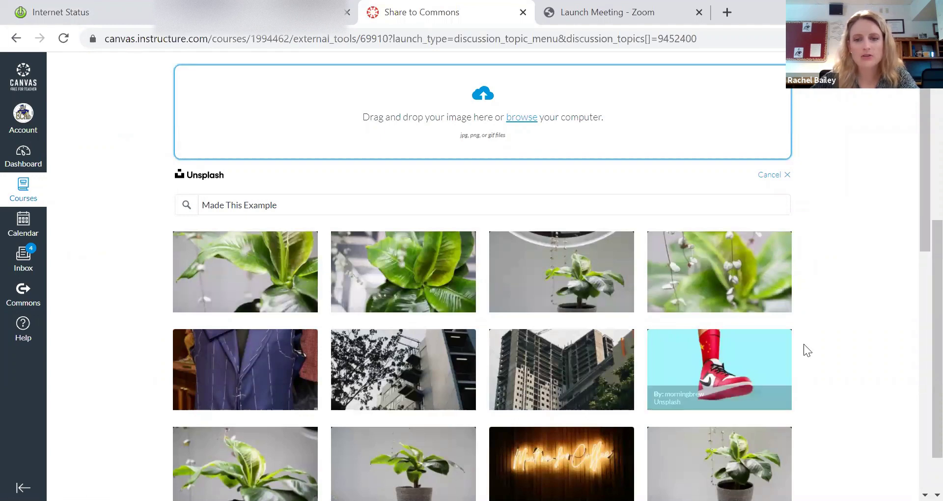
pyautogui.scroll(-3, 801, 373)
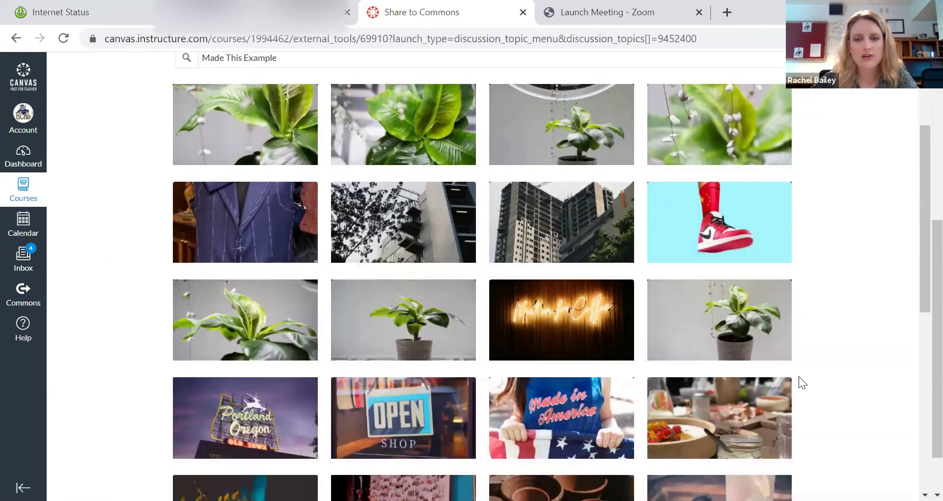
pyautogui.click(384, 322)
pyautogui.scroll(-2, 781, 377)
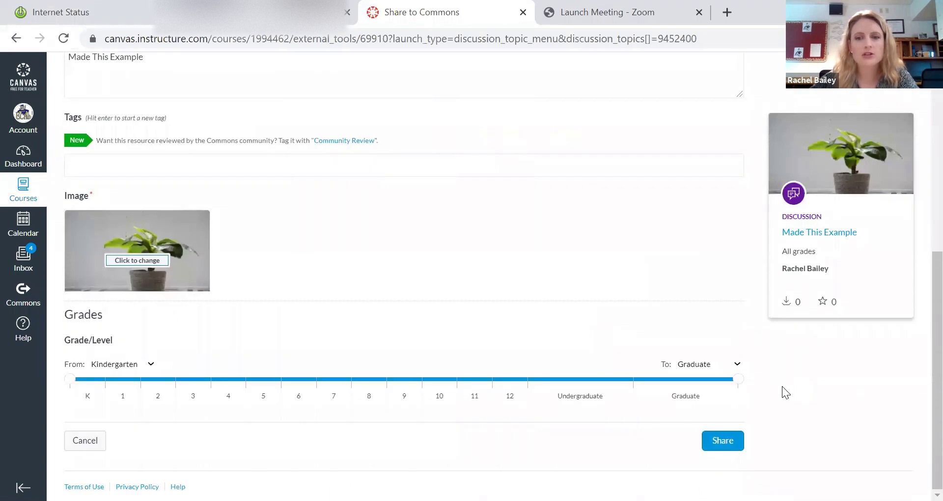
# Share Made This Example to Commons and review its new resource page with 0 downloads.
pyautogui.click(724, 444)
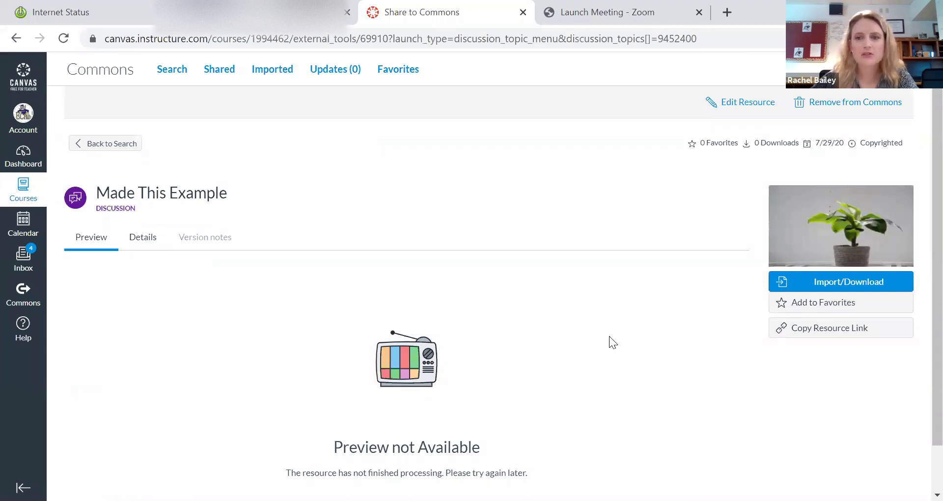
pyautogui.scroll(-1, 609, 336)
pyautogui.scroll(1, 618, 382)
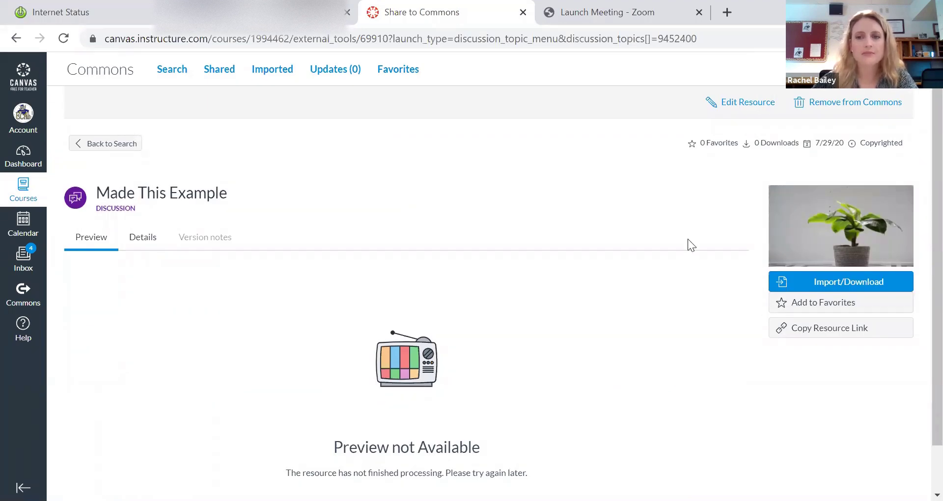
# Return to the Dashboard and open the Seminar - 11th GRADE ELT course home page.
pyautogui.click(25, 158)
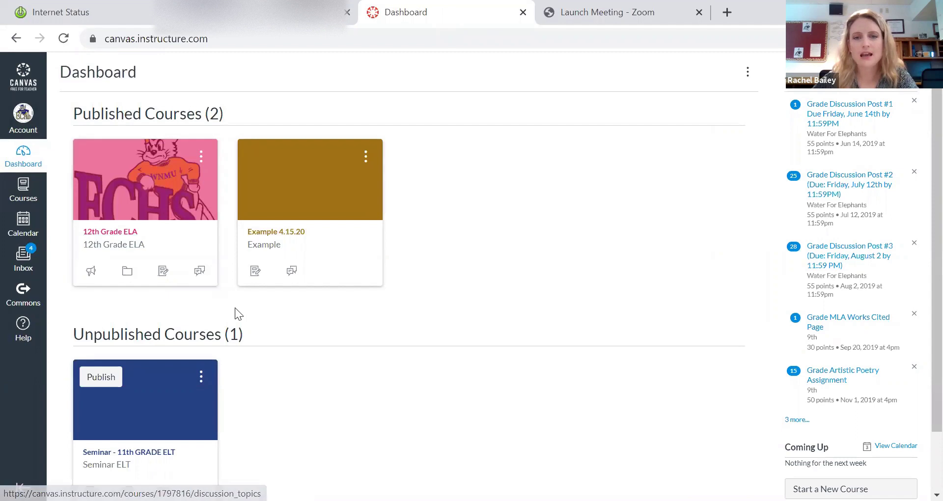
pyautogui.click(163, 452)
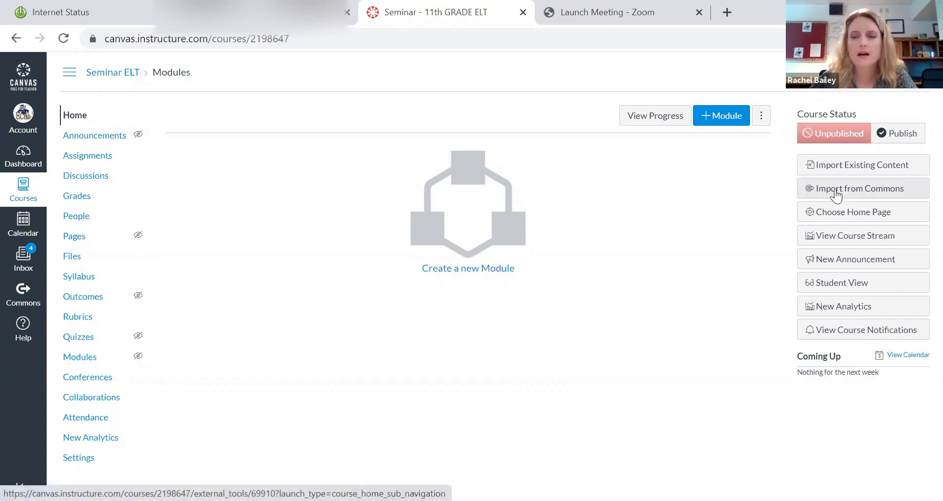
# Find 'made this example' in Commons and import it into Seminar - 11th GRADE ELT.
pyautogui.click(836, 194)
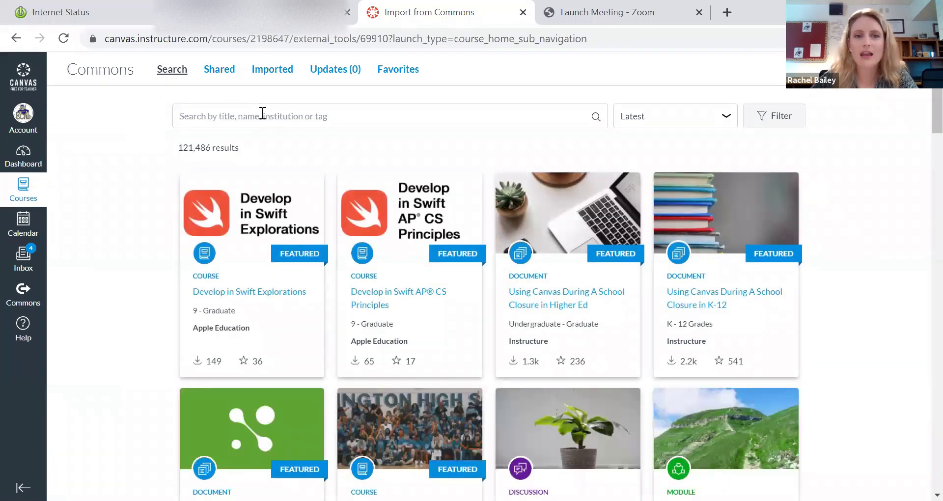
pyautogui.click(263, 114)
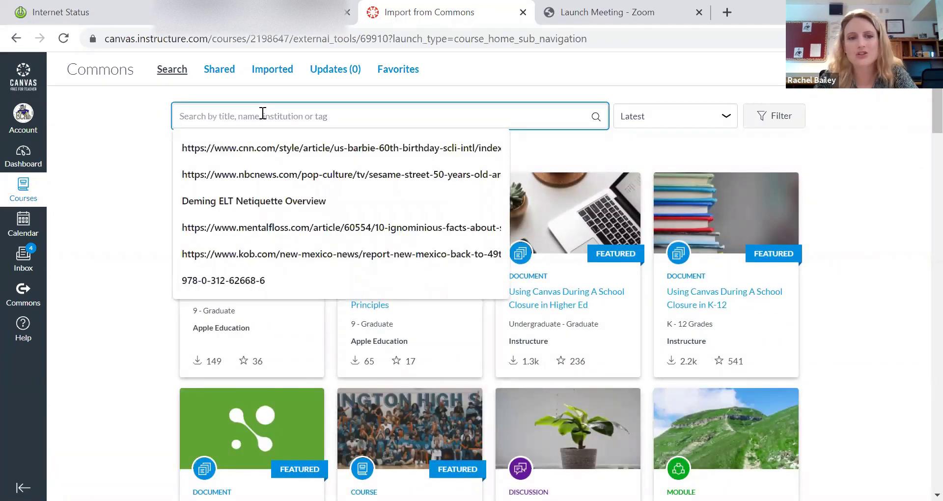
pyautogui.write('m')
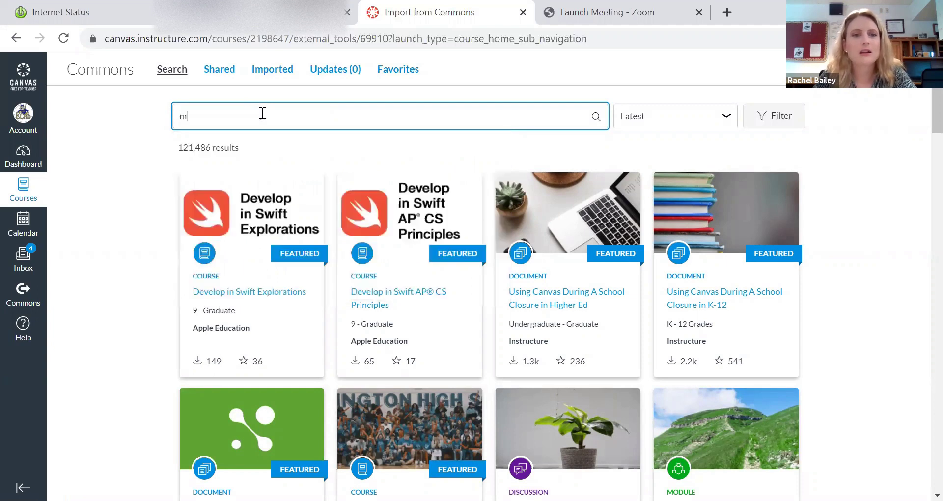
pyautogui.write('ade ')
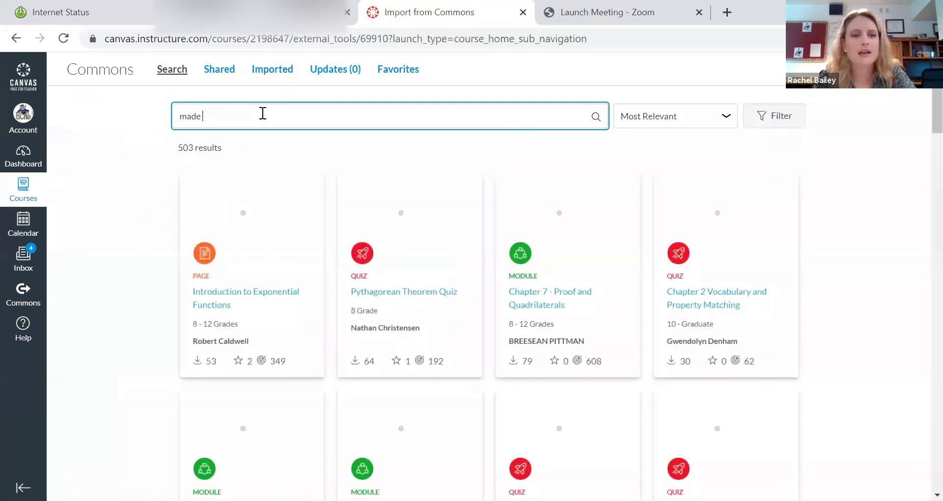
pyautogui.write('this example')
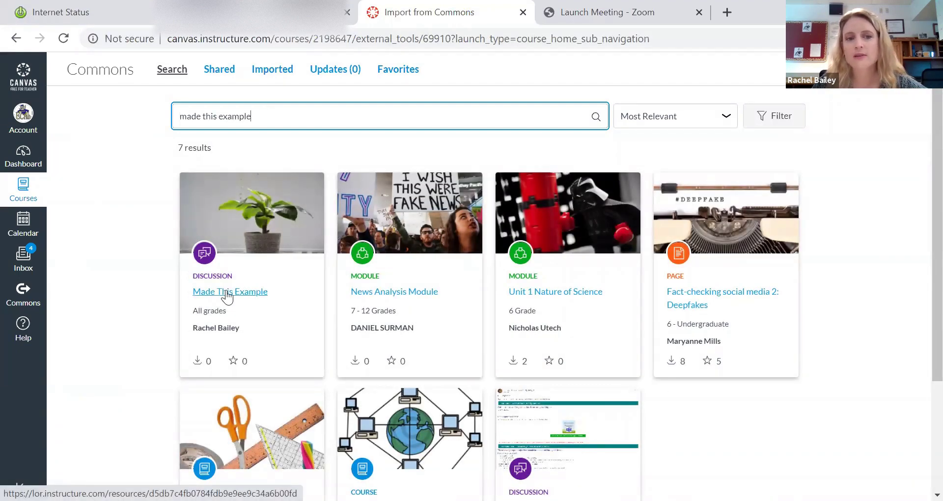
pyautogui.click(224, 292)
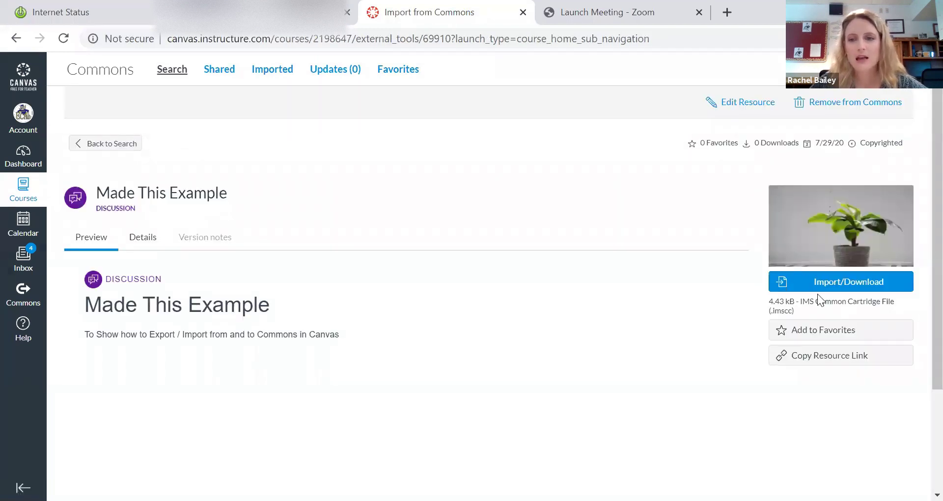
pyautogui.click(858, 288)
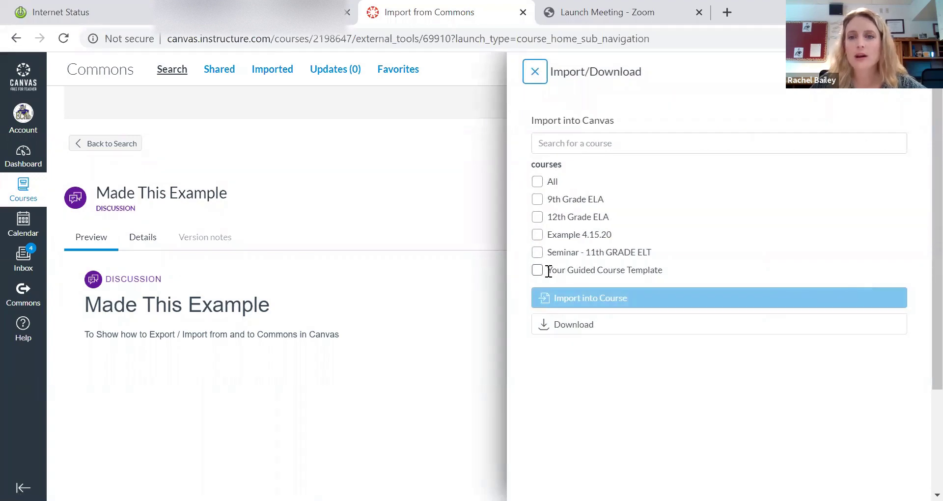
pyautogui.click(538, 253)
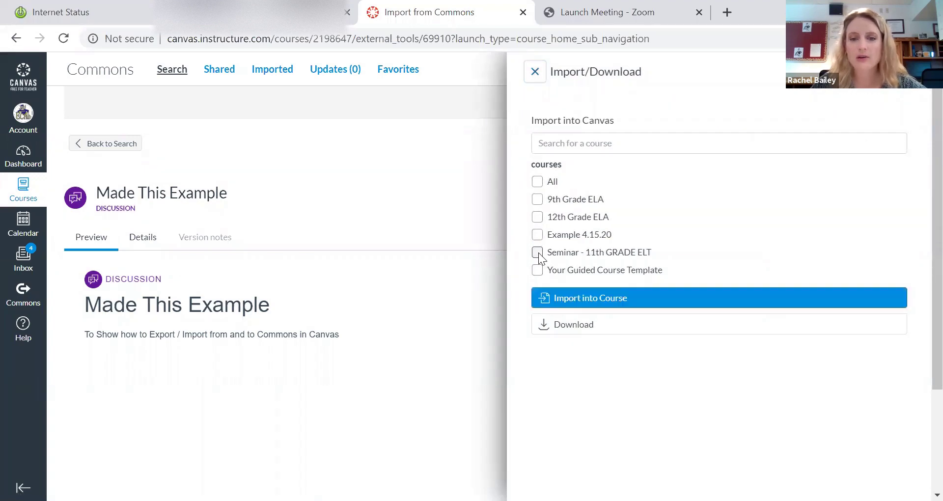
pyautogui.click(585, 298)
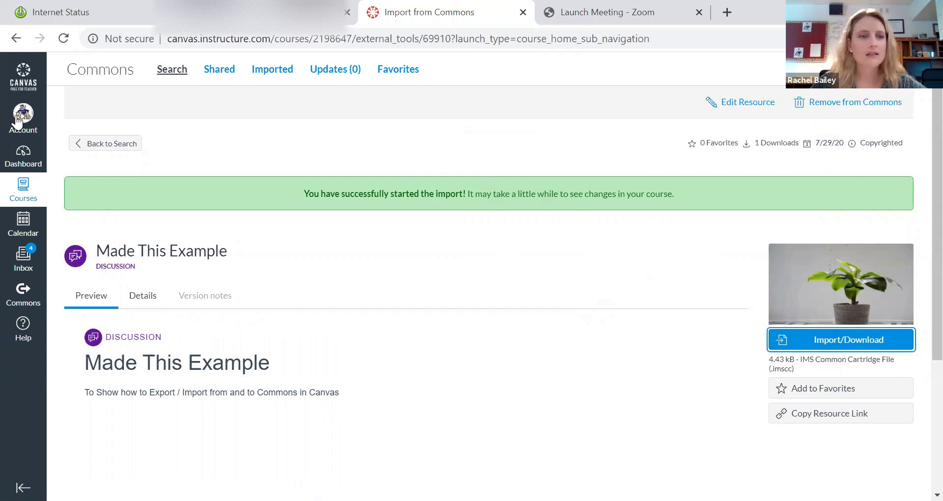
# Check the Seminar course's assignments for Made This Example (10 pts) under Imported Assignments.
pyautogui.click(21, 165)
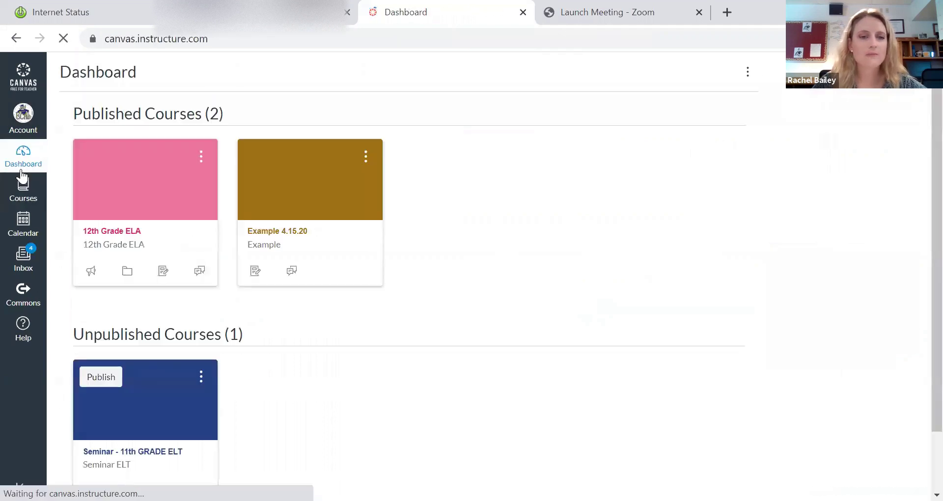
pyautogui.click(167, 454)
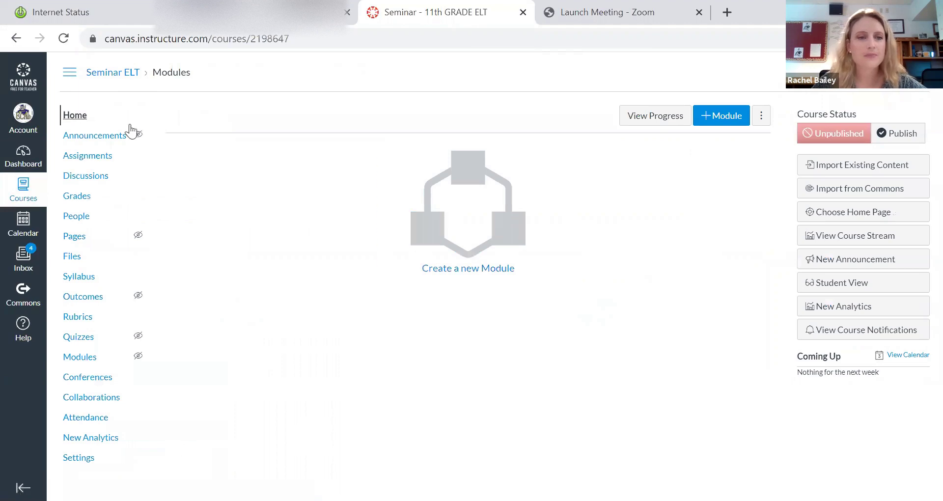
pyautogui.click(79, 161)
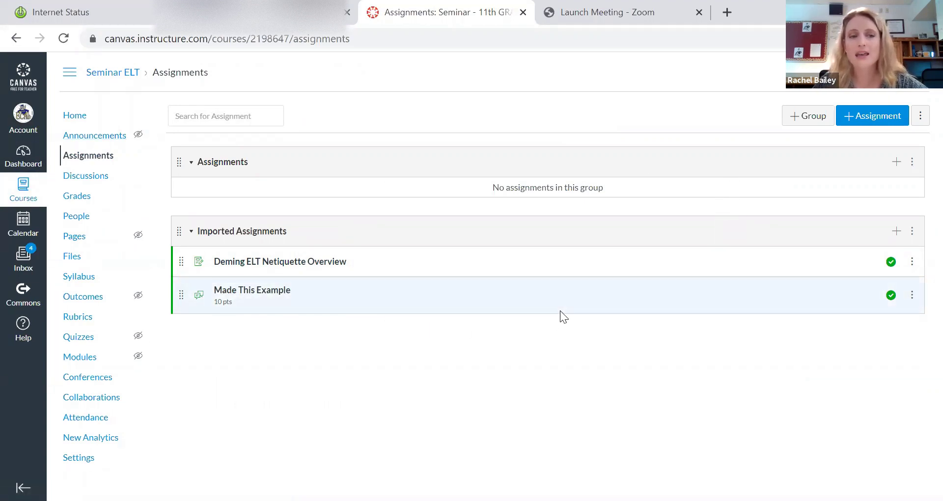
# Go to Example 4.15.20's assignments and open the 10-point Made This Example discussion.
pyautogui.click(16, 160)
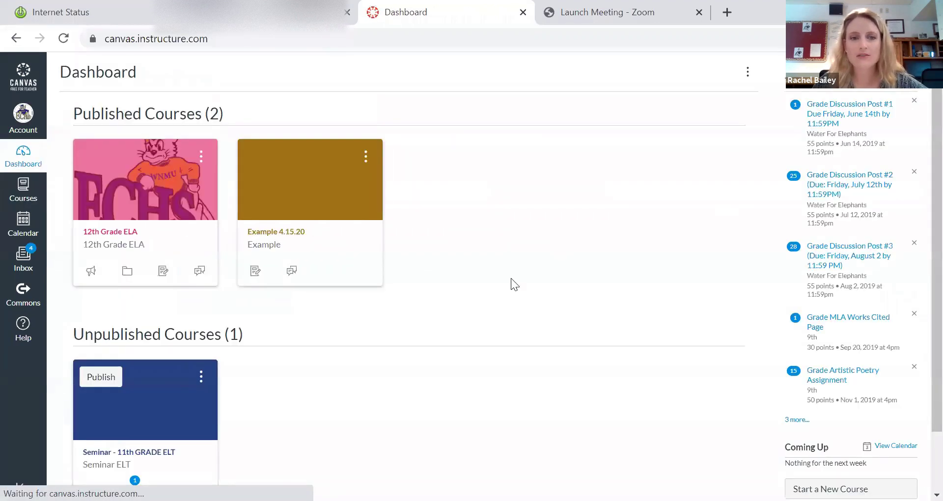
pyautogui.click(300, 237)
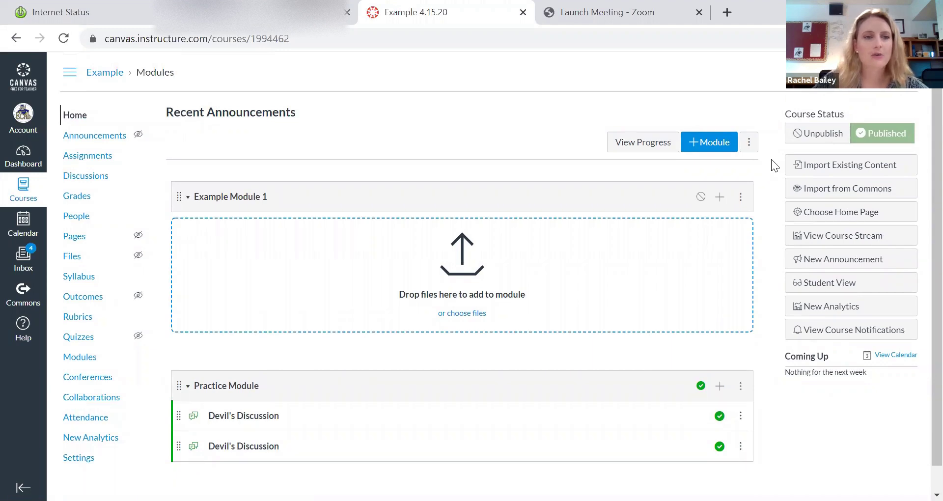
pyautogui.click(81, 161)
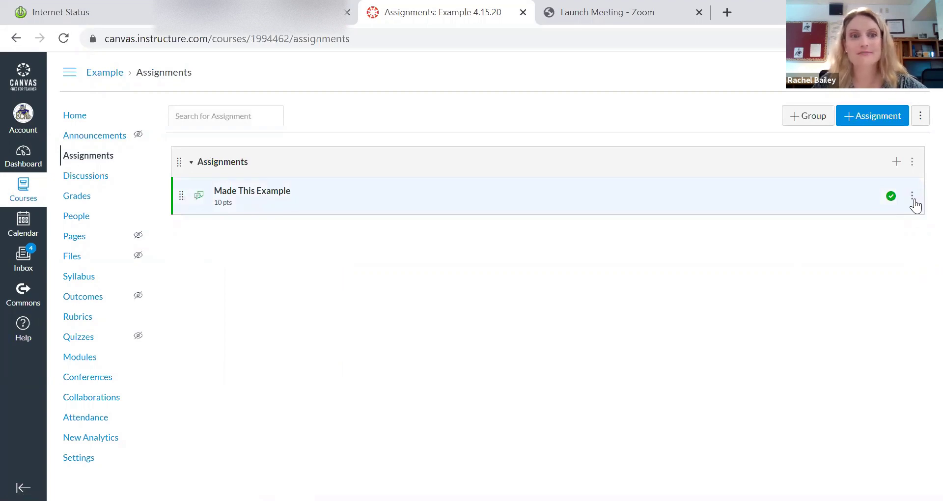
pyautogui.click(912, 197)
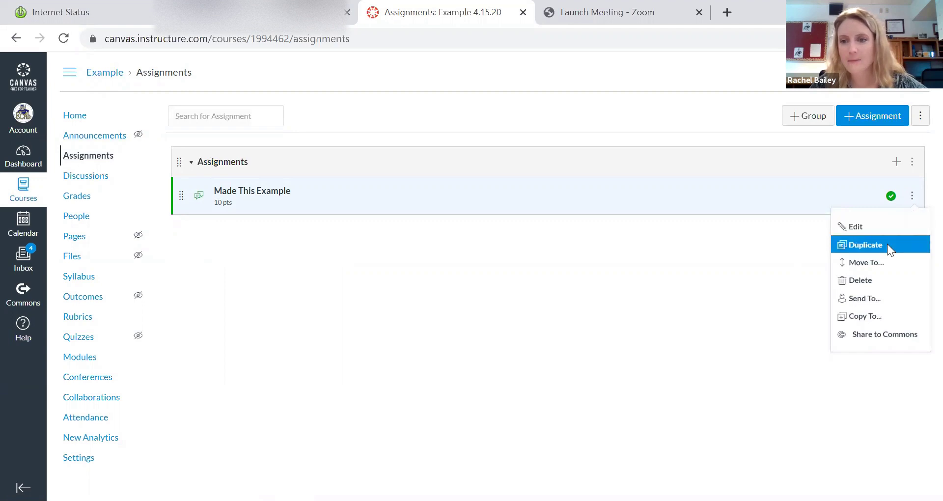
pyautogui.click(254, 191)
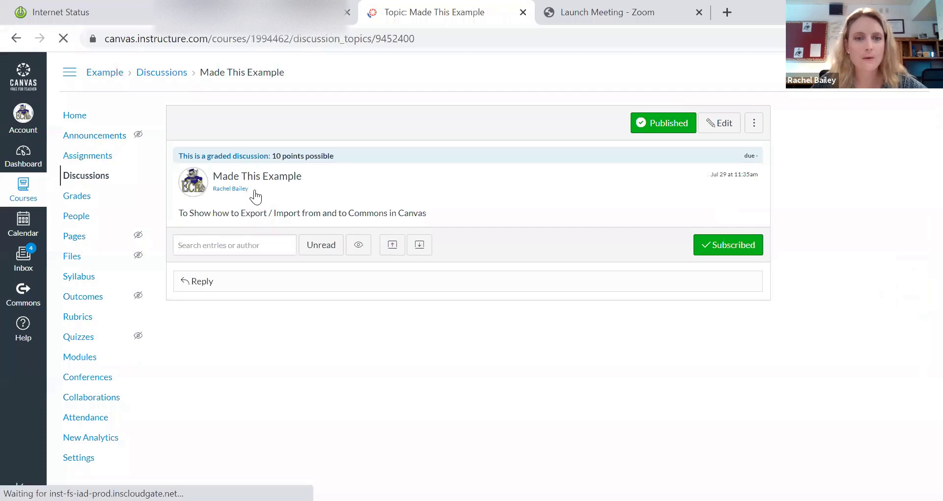
# Search Commons for 'made this example' and open its resource page, now showing 1 download.
pyautogui.click(25, 297)
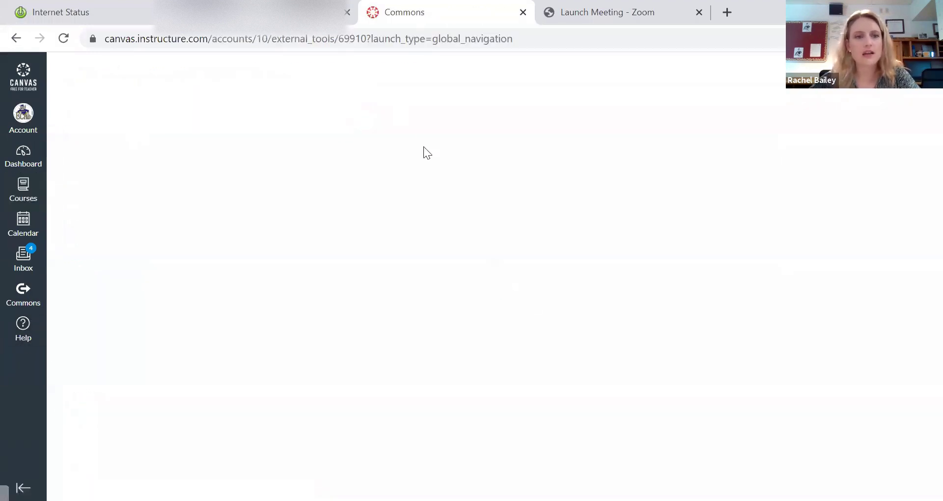
pyautogui.click(319, 114)
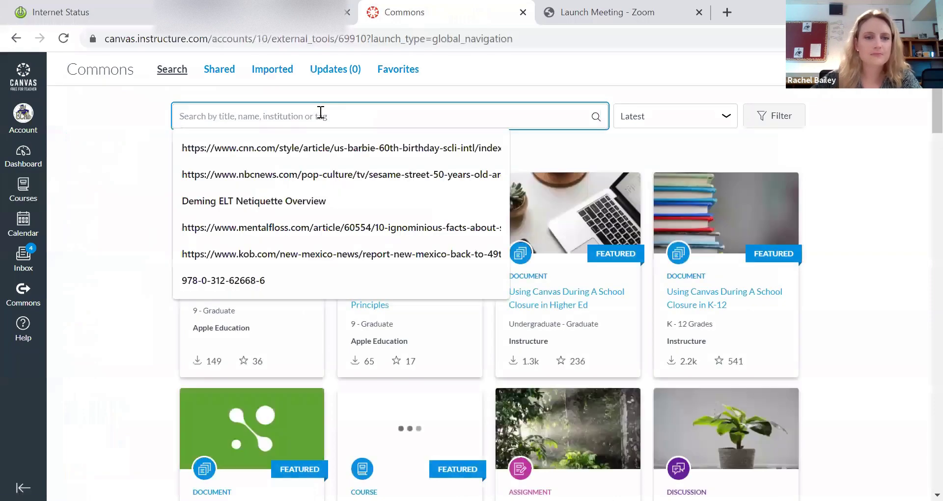
pyautogui.write('made this ex')
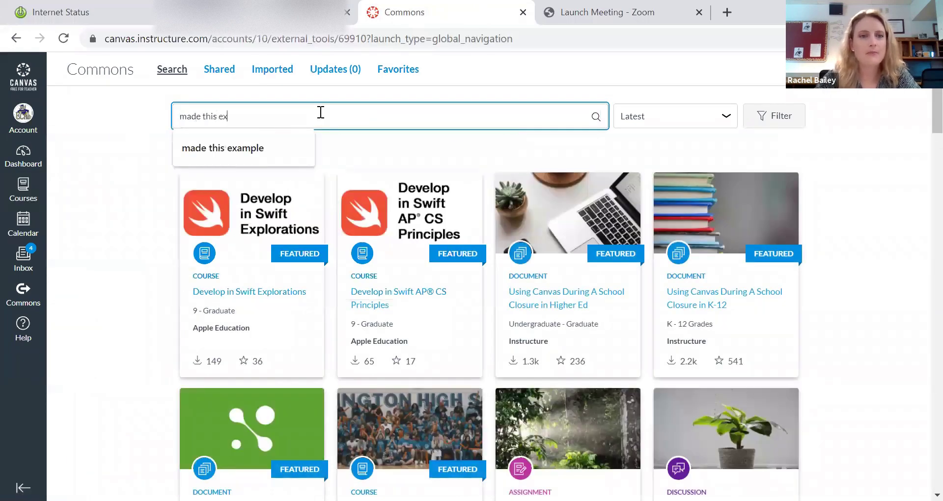
pyautogui.write('ample')
pyautogui.press('Return')
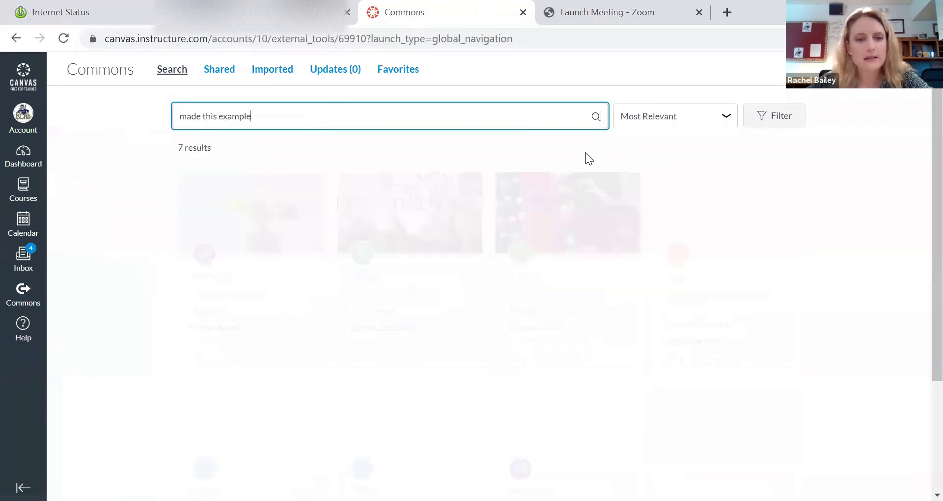
pyautogui.click(742, 341)
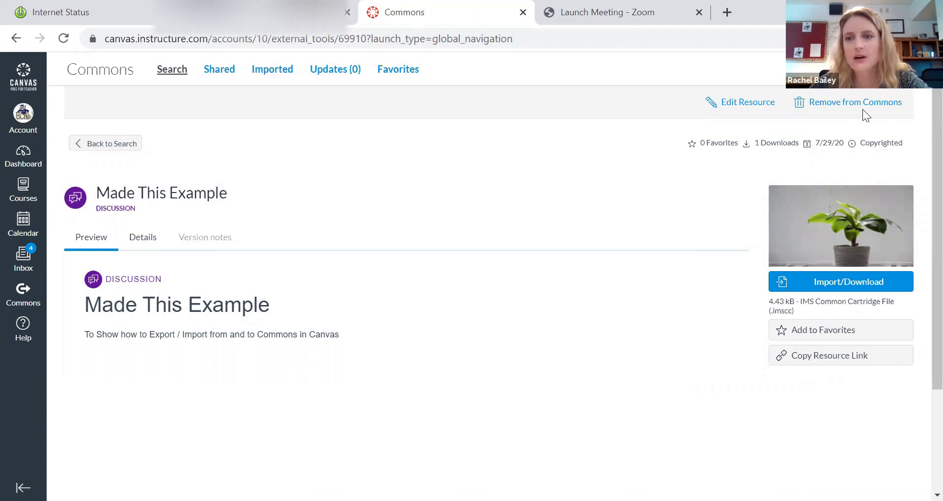
# Permanently remove Made This Example from Commons, leaving 6 search results.
pyautogui.click(826, 105)
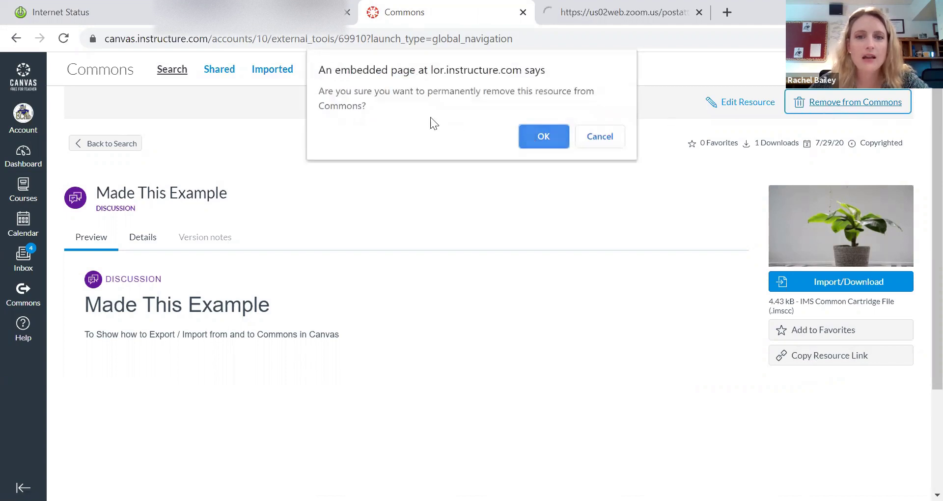
pyautogui.click(531, 135)
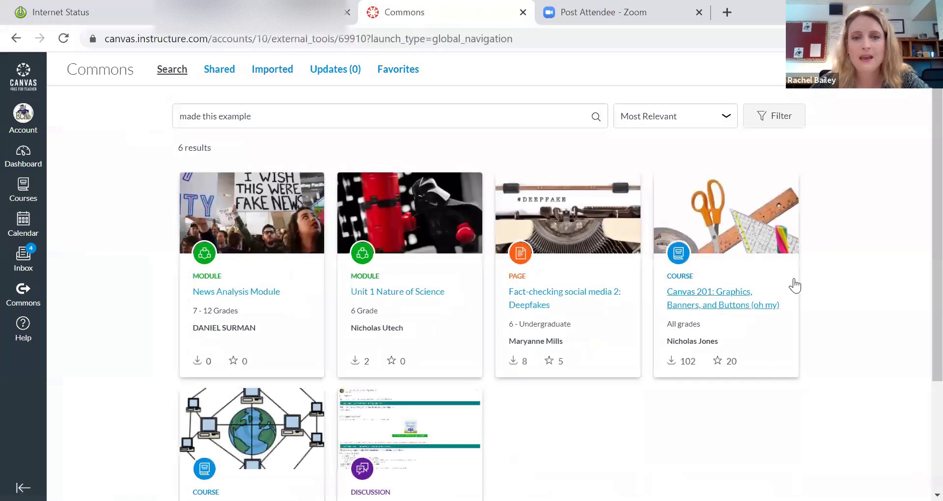